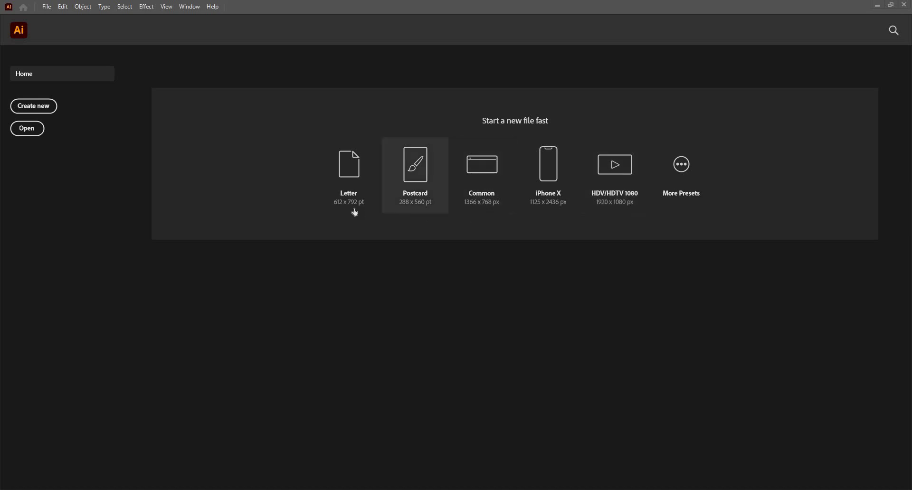
# Open the new-document settings, close them without creating anything, then start a new document
pyautogui.click(683, 174)
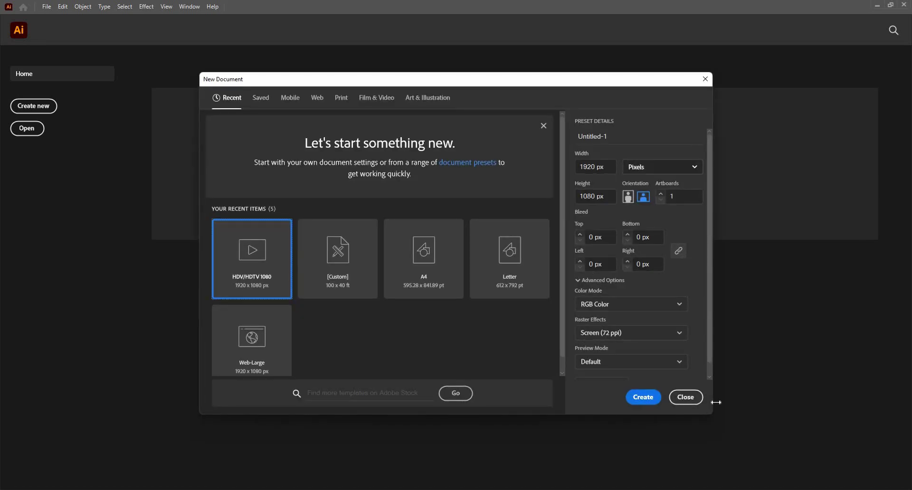
pyautogui.click(687, 397)
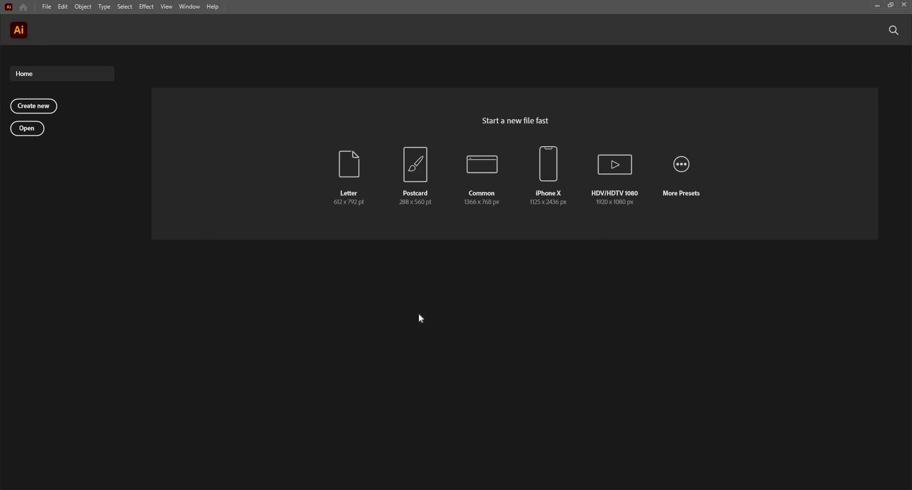
pyautogui.click(41, 108)
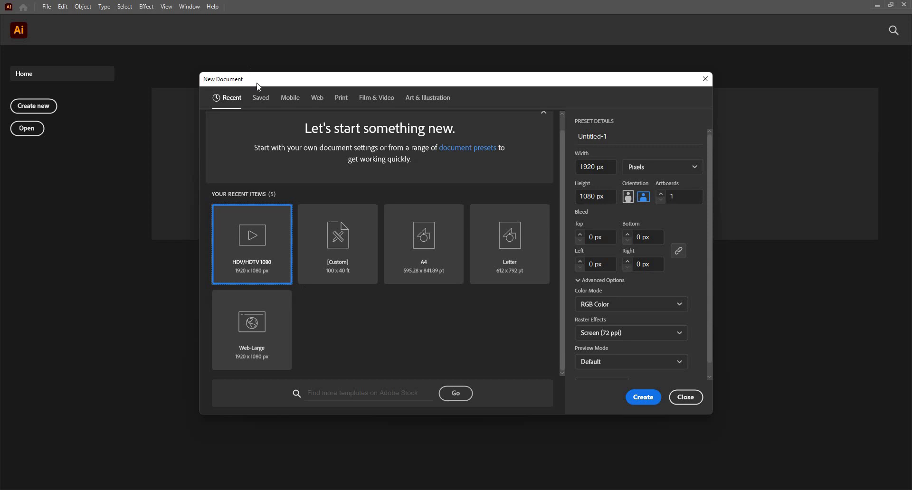
# Browse the Saved presets, then the 12 Web presets at 1366 x 768 px
pyautogui.click(264, 99)
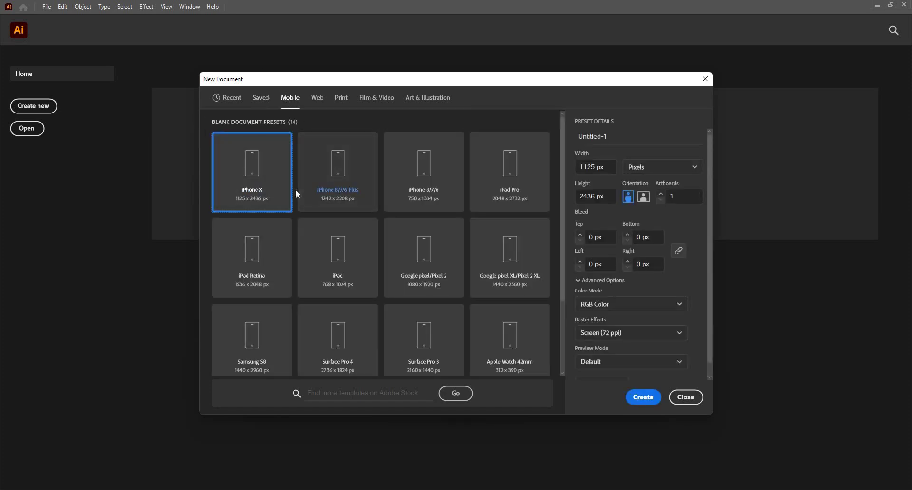
pyautogui.scroll(-2, 314, 235)
pyautogui.scroll(2, 315, 237)
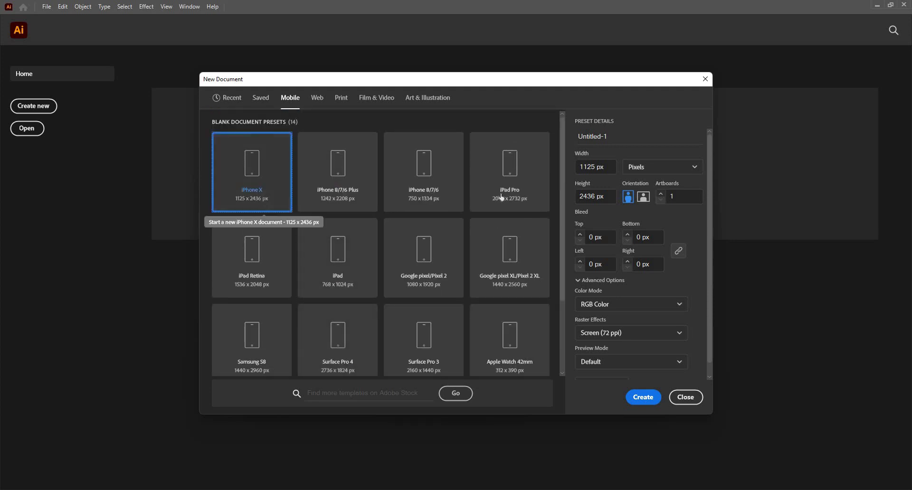
pyautogui.scroll(-2, 385, 292)
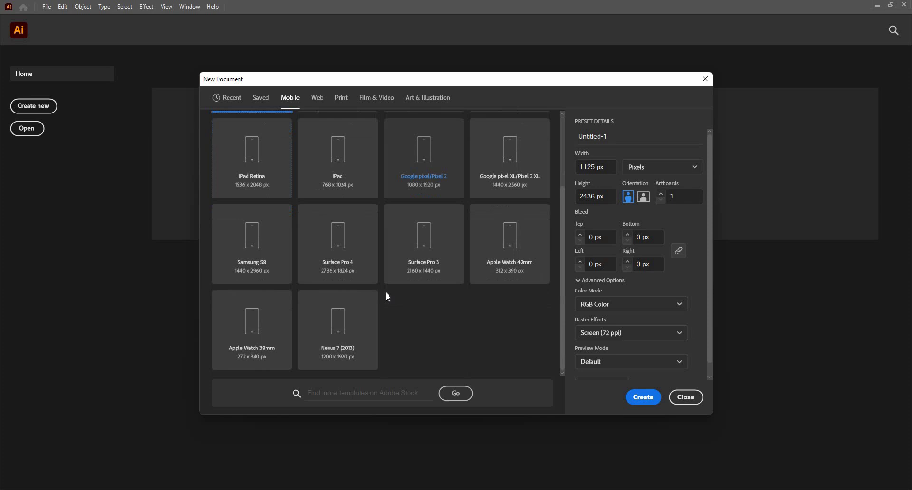
pyautogui.click(317, 99)
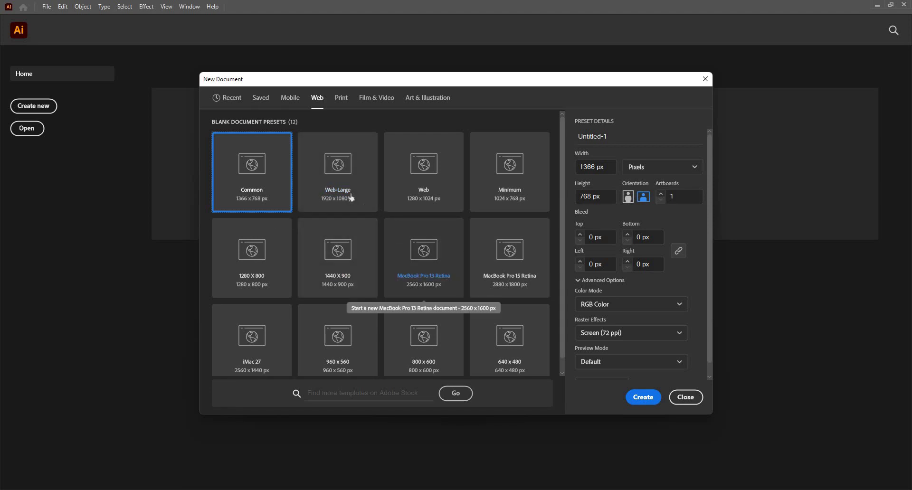
pyautogui.scroll(-1, 428, 346)
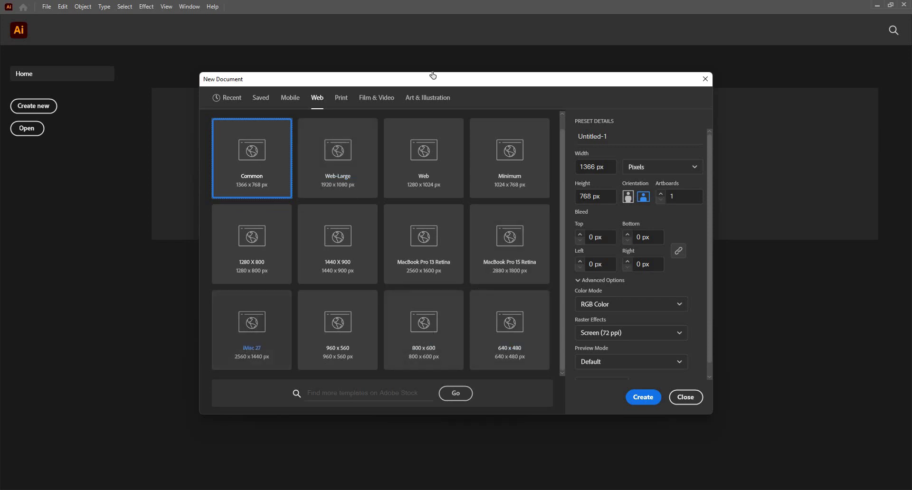
# Browse the Print and Film & Video presets, ending on Art & Illustration with Postcard at 288 x 560 pt
pyautogui.click(347, 102)
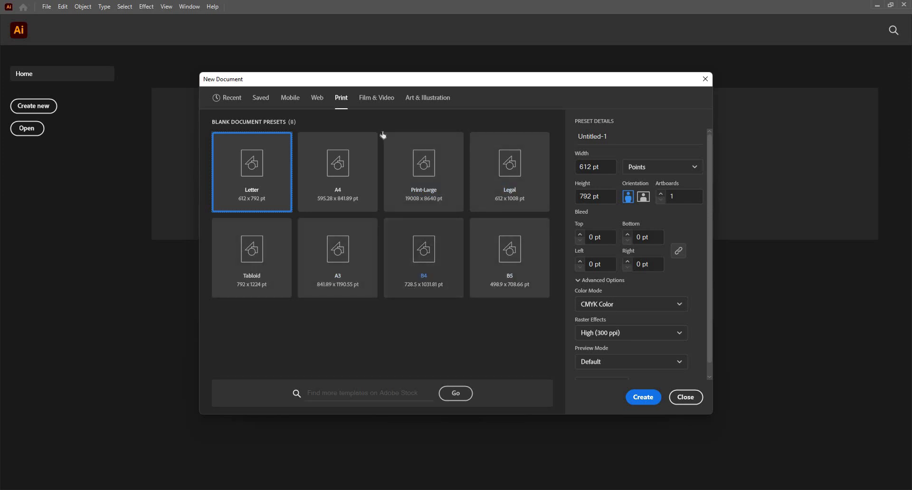
pyautogui.click(390, 101)
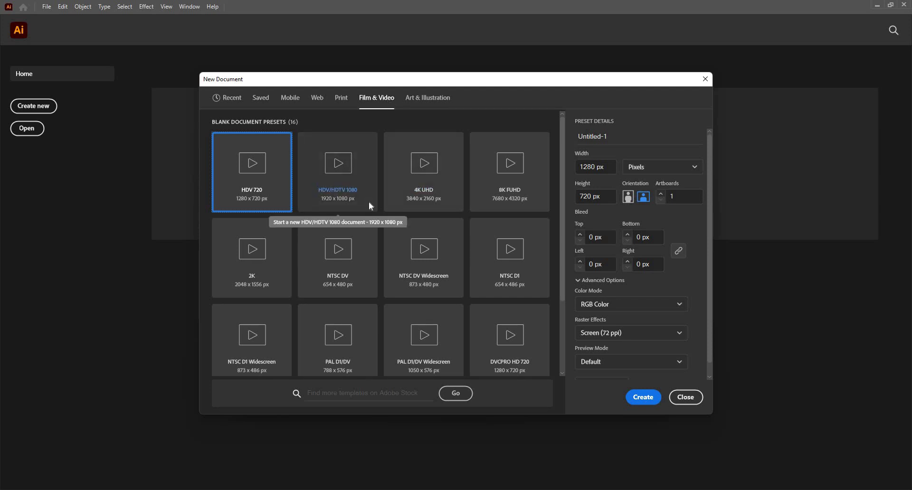
pyautogui.scroll(-2, 369, 204)
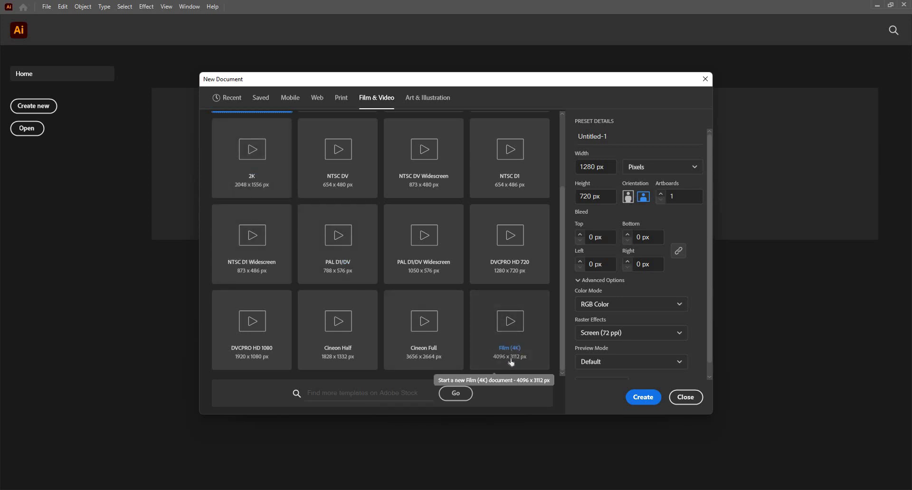
pyautogui.click(426, 100)
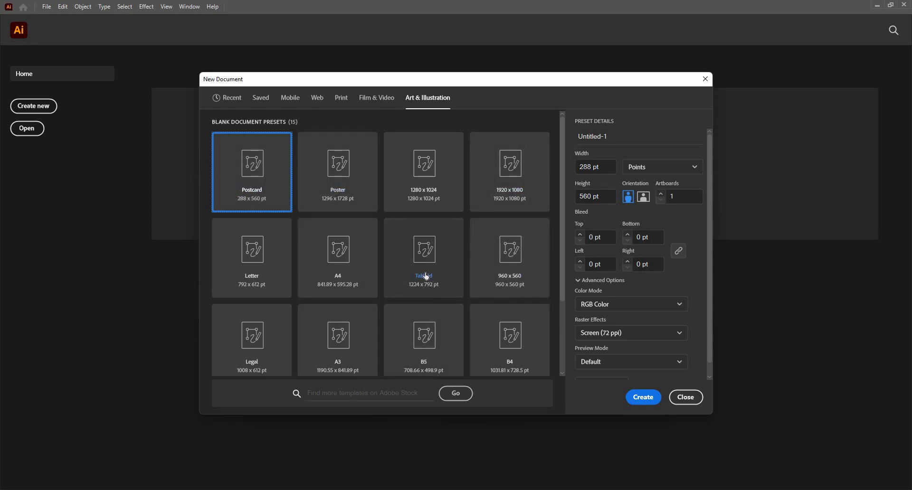
# Flip from Film & Video back to the 8 Print presets, with Letter at 612 × 792 pt CMYK
pyautogui.click(379, 100)
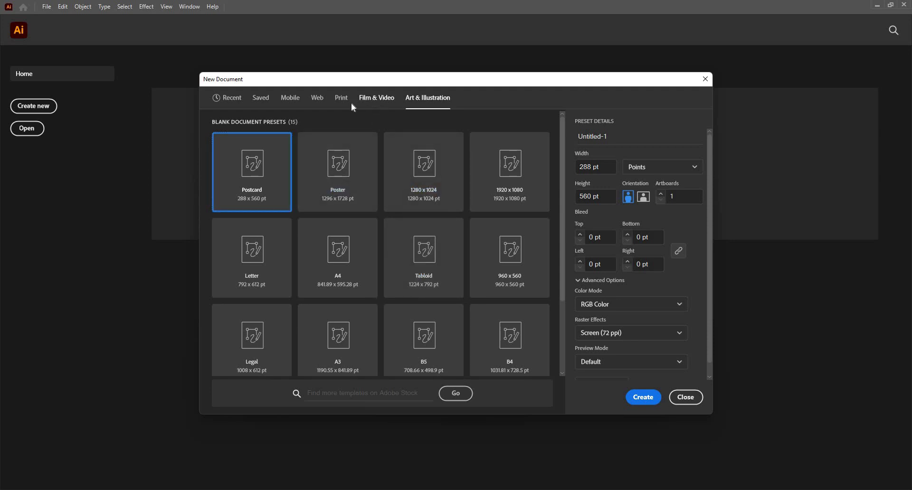
pyautogui.click(341, 97)
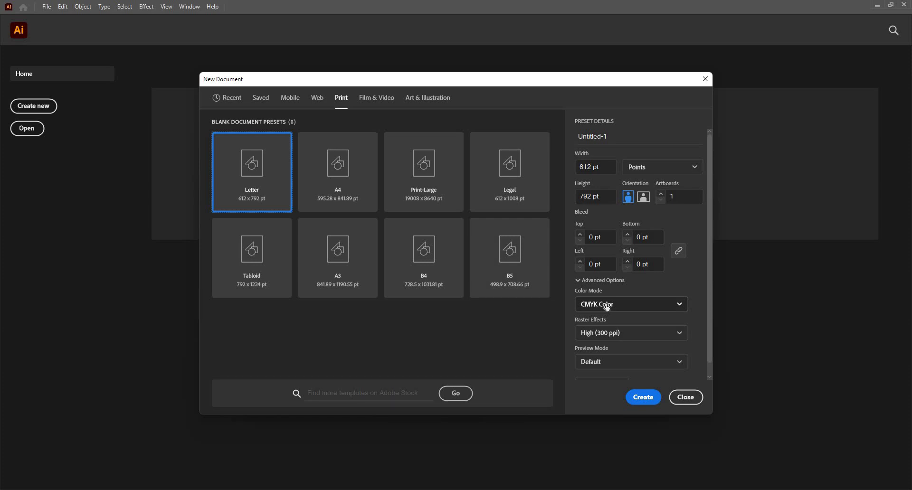
# Choose the Web-Large 1920 × 1080 px RGB preset and name the document 'My Doc'
pyautogui.click(317, 109)
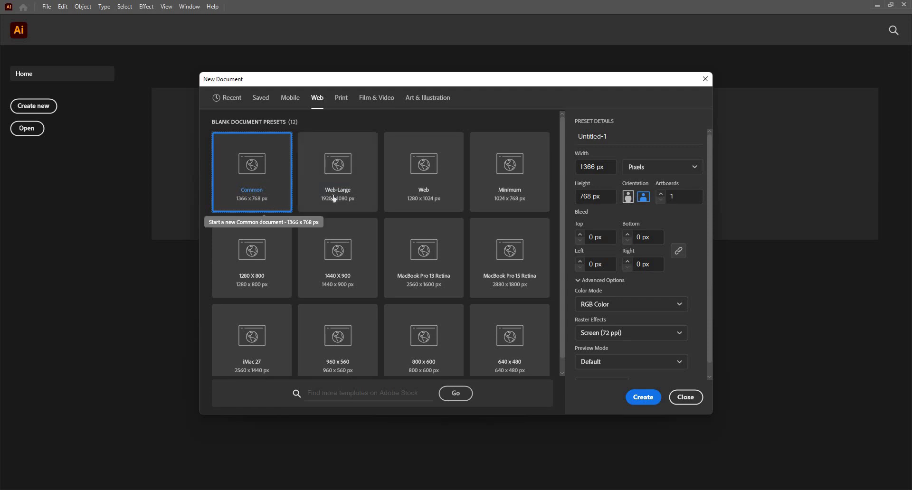
pyautogui.click(375, 187)
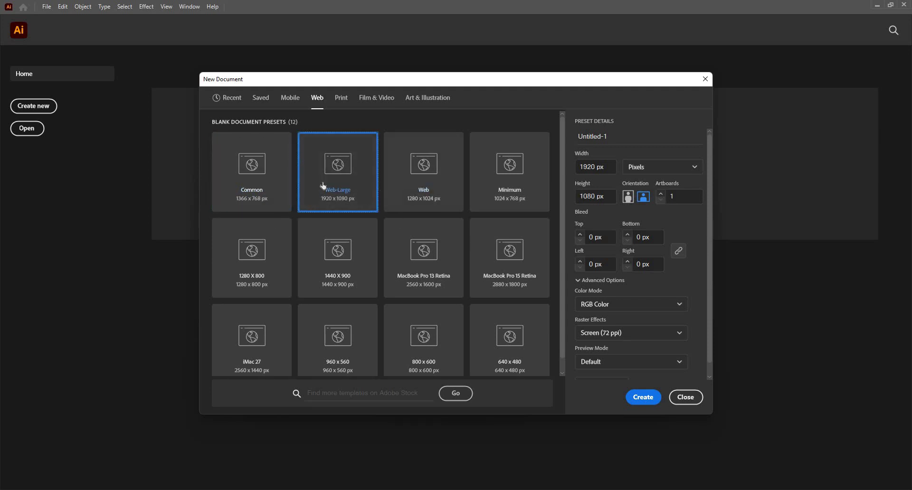
pyautogui.click(584, 137)
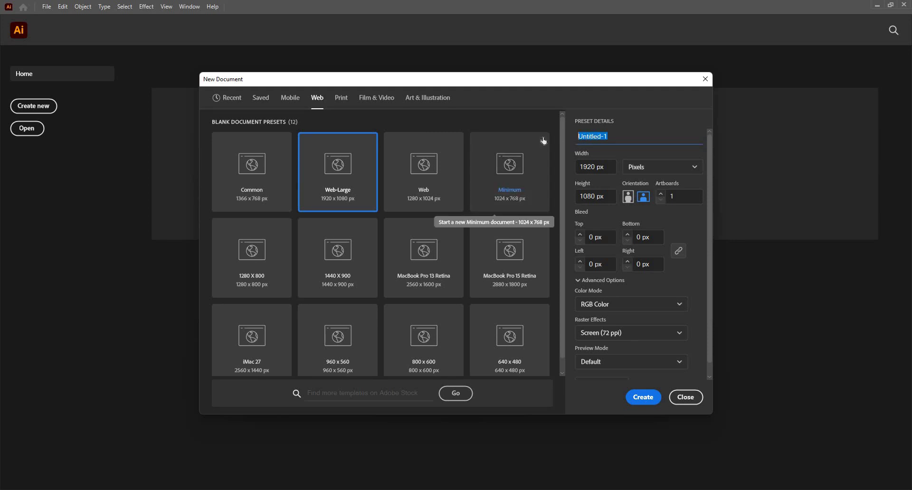
pyautogui.write('My Doc')
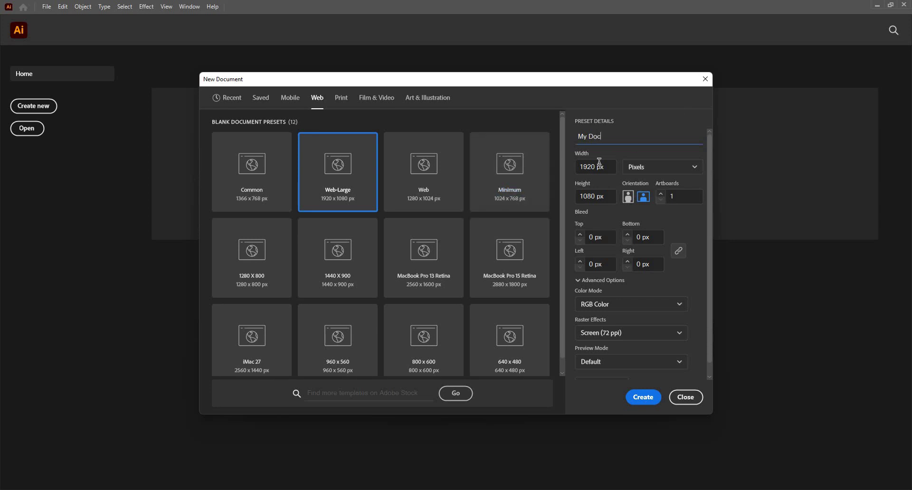
pyautogui.press('Tab')
pyautogui.press('Tab')
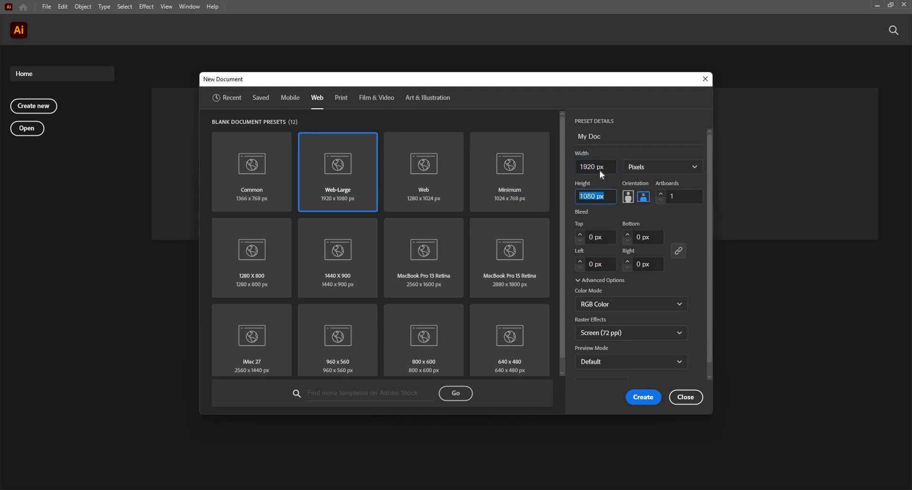
pyautogui.click(600, 167)
pyautogui.click(658, 167)
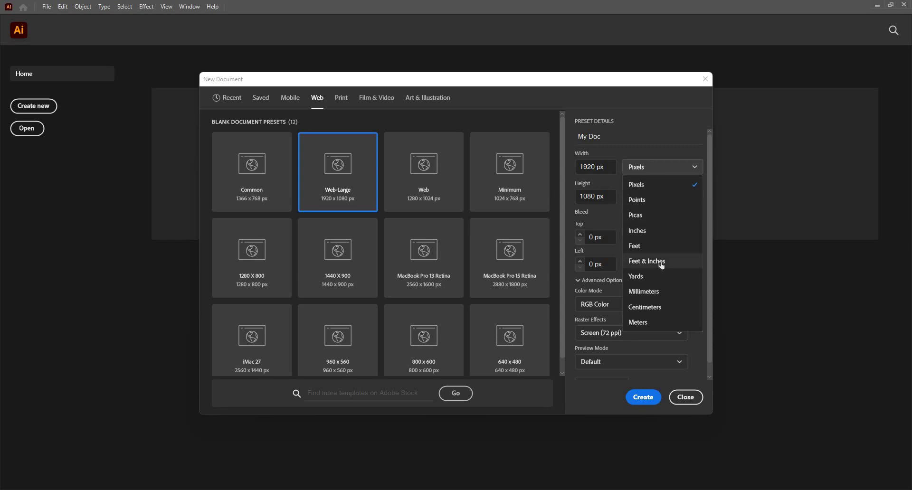
pyautogui.click(669, 167)
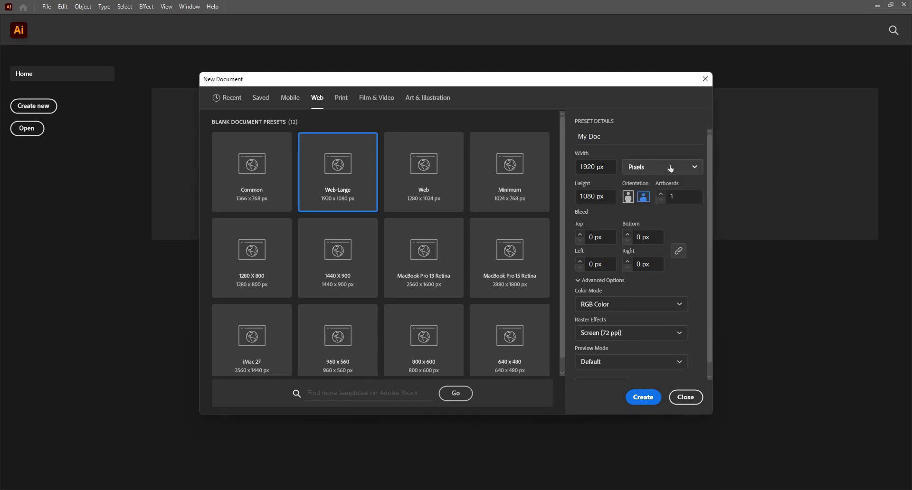
pyautogui.click(627, 198)
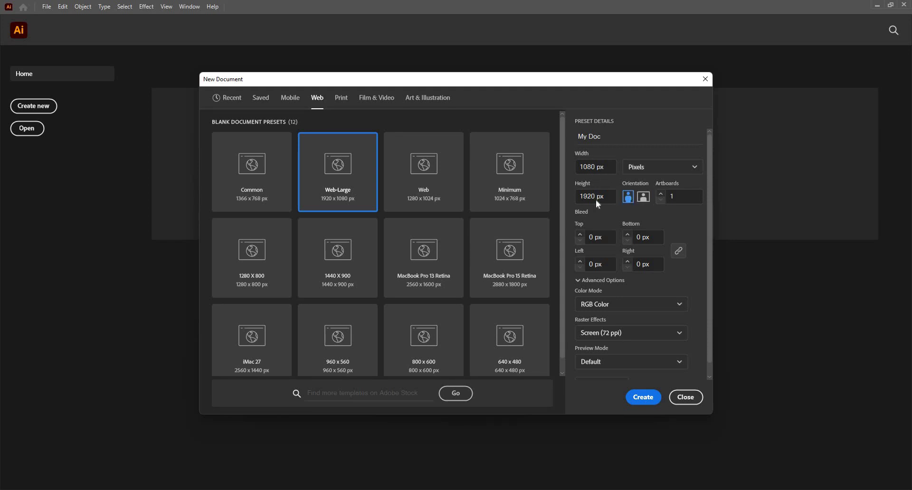
pyautogui.click(642, 197)
pyautogui.click(682, 198)
pyautogui.scroll(-1, 607, 247)
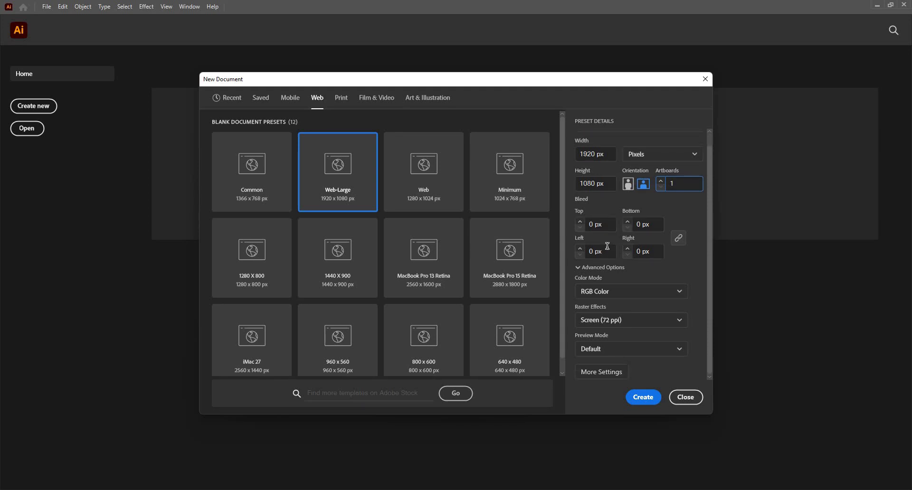
pyautogui.click(657, 295)
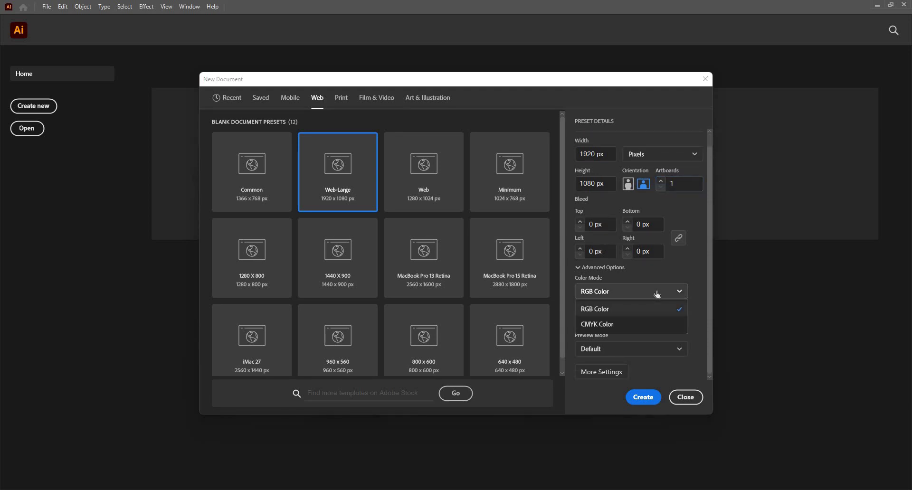
pyautogui.click(657, 294)
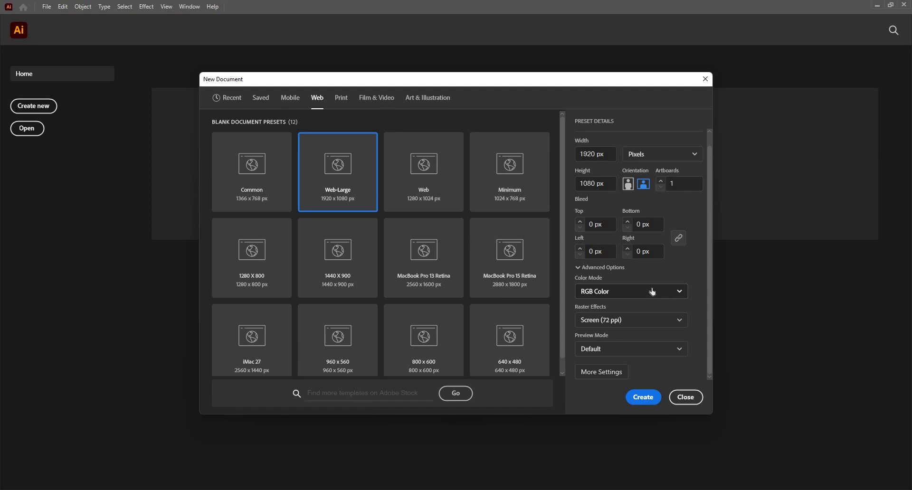
pyautogui.click(650, 291)
pyautogui.click(650, 291)
pyautogui.click(638, 291)
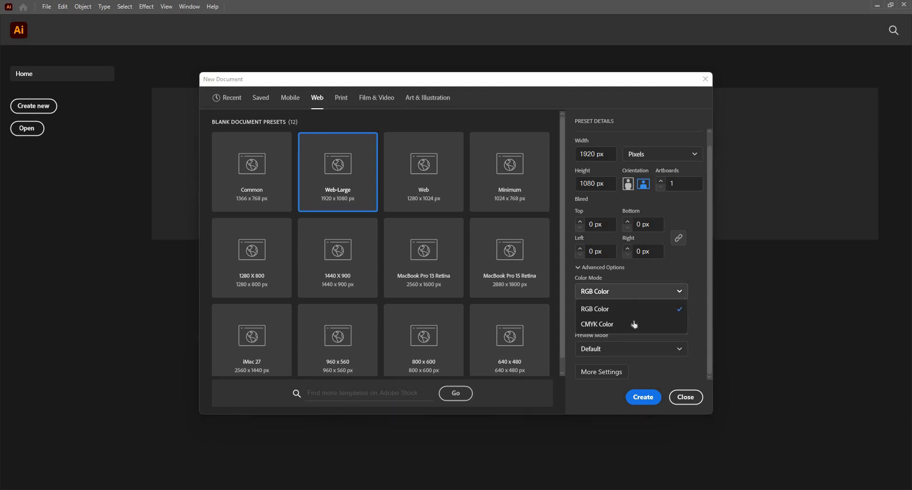
pyautogui.click(662, 276)
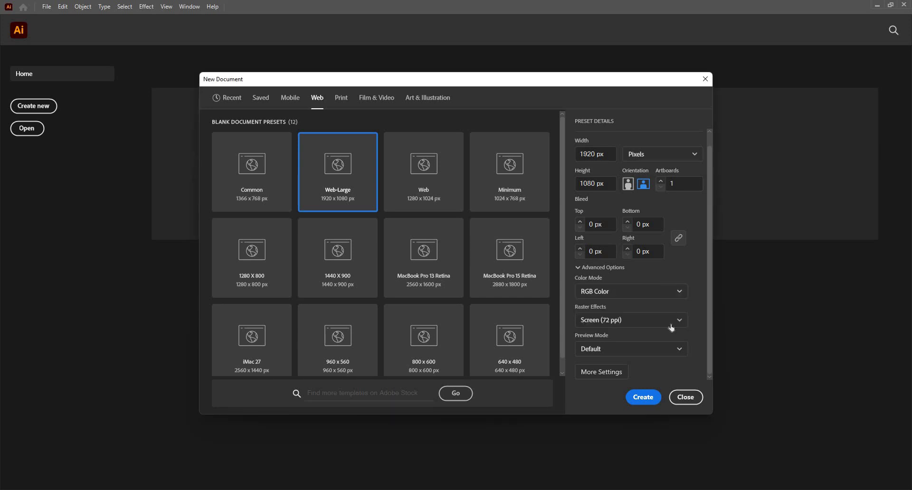
pyautogui.click(670, 326)
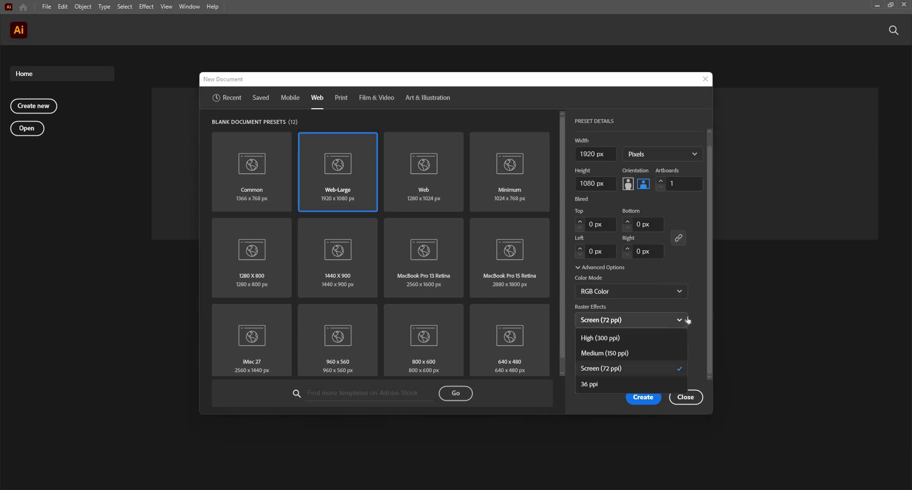
pyautogui.click(692, 306)
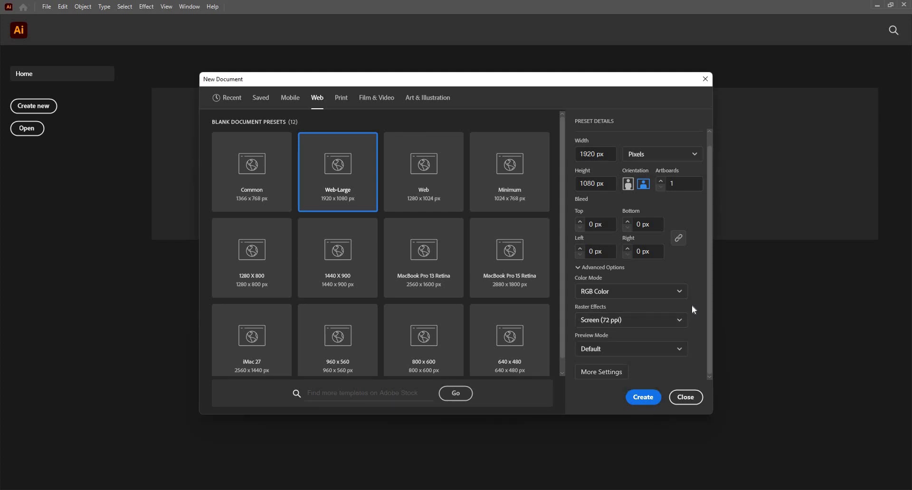
pyautogui.click(664, 325)
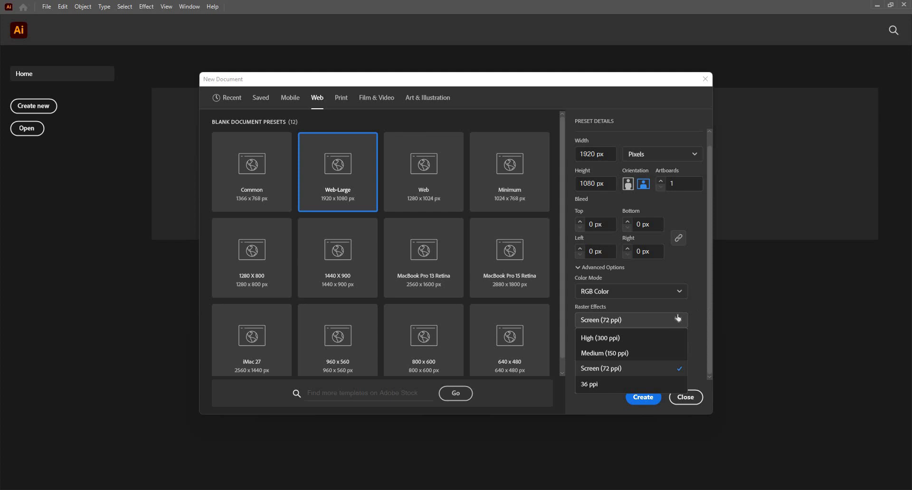
pyautogui.click(648, 320)
pyautogui.click(664, 321)
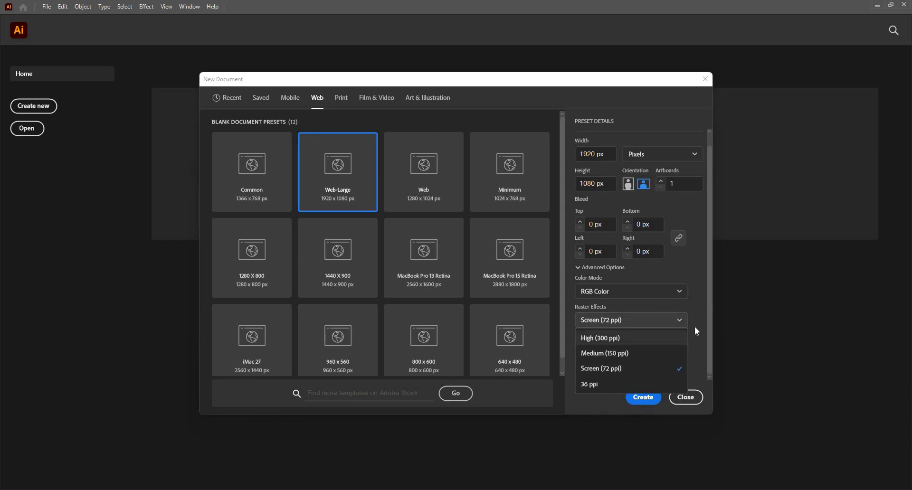
pyautogui.click(678, 322)
pyautogui.click(663, 321)
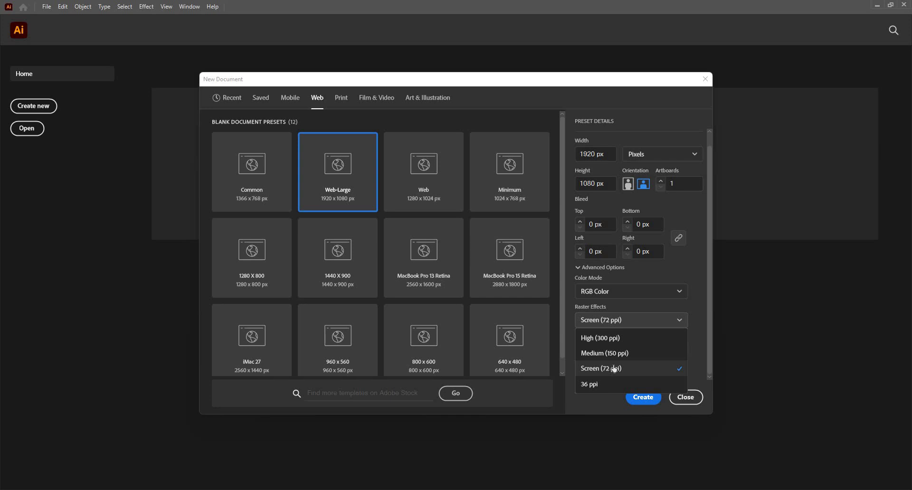
pyautogui.click(691, 326)
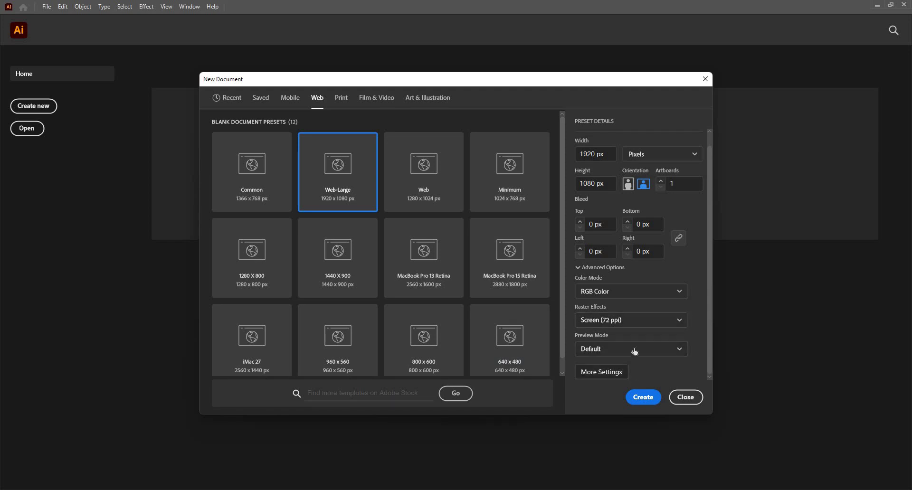
# Create the document, then toggle the toolbar between two columns and one
pyautogui.click(643, 398)
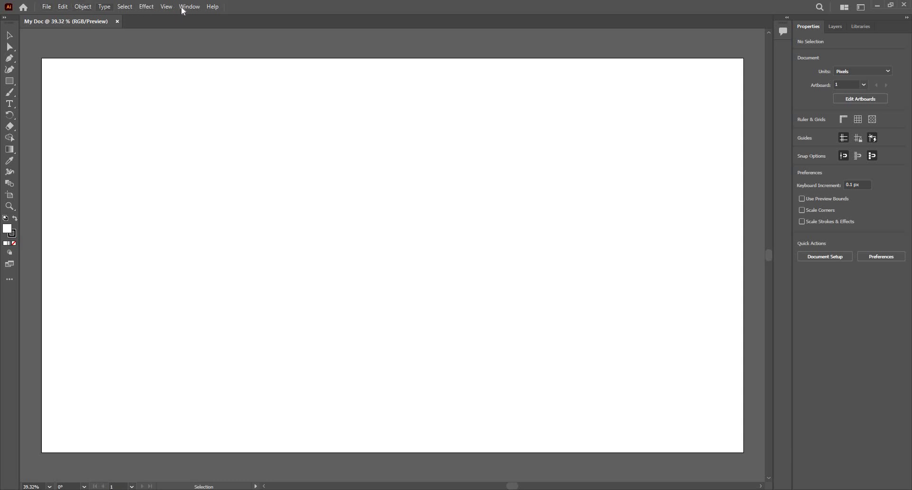
pyautogui.click(7, 19)
pyautogui.click(7, 19)
pyautogui.click(6, 19)
pyautogui.click(7, 19)
# Check the Layers panel showing Layer 1, the Libraries panel, and the Properties panel
pyautogui.click(834, 28)
pyautogui.click(854, 28)
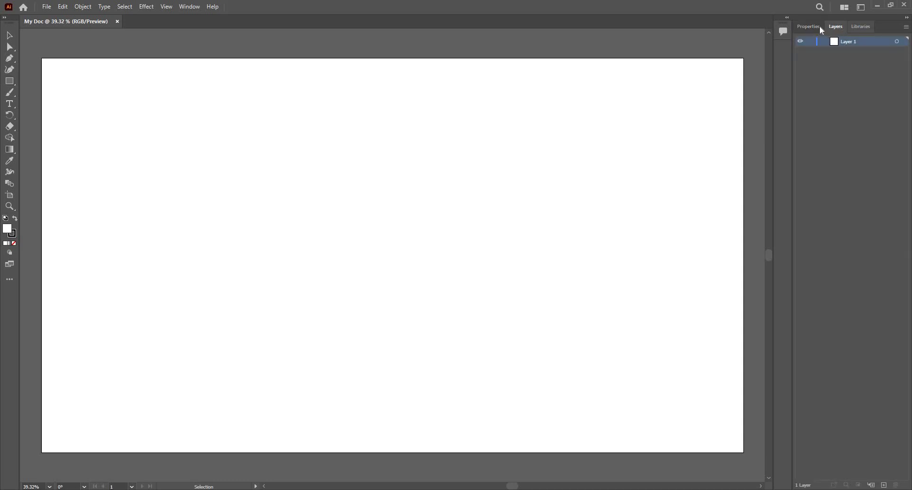
pyautogui.click(819, 27)
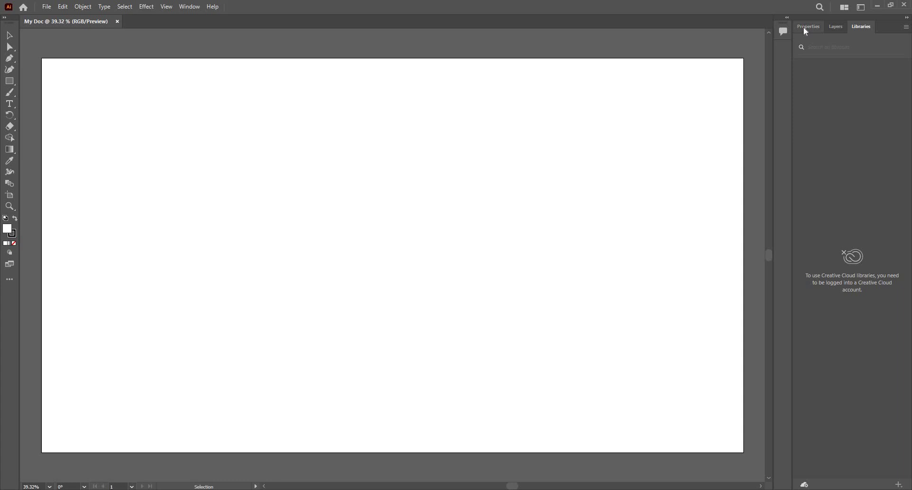
pyautogui.click(853, 27)
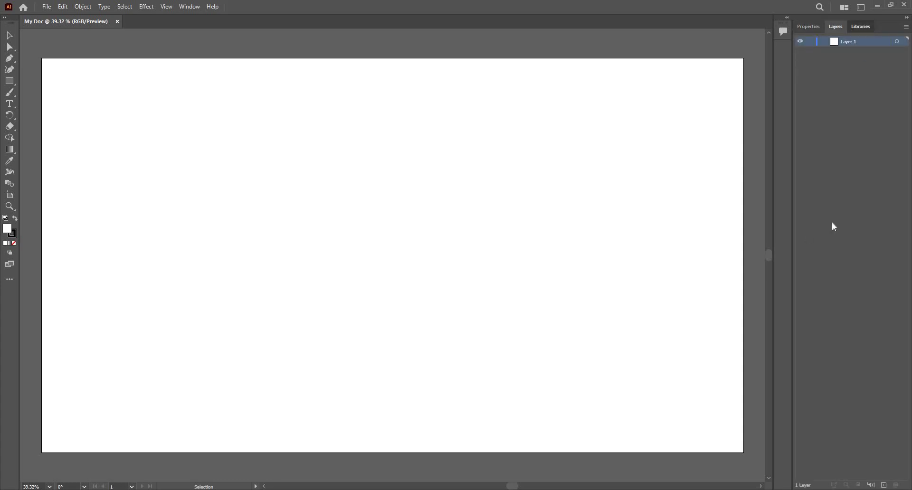
# Try Essentials Classic with the artboard fit to the window, then return to Essentials
pyautogui.click(807, 31)
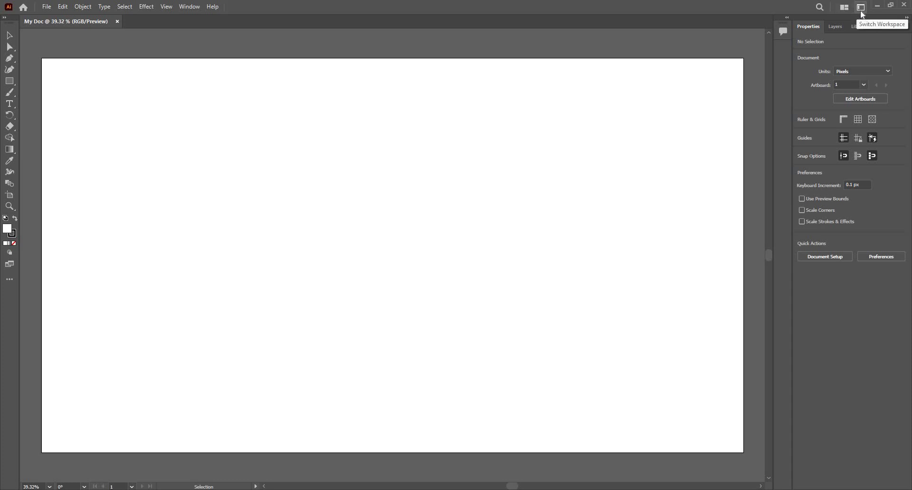
pyautogui.click(861, 7)
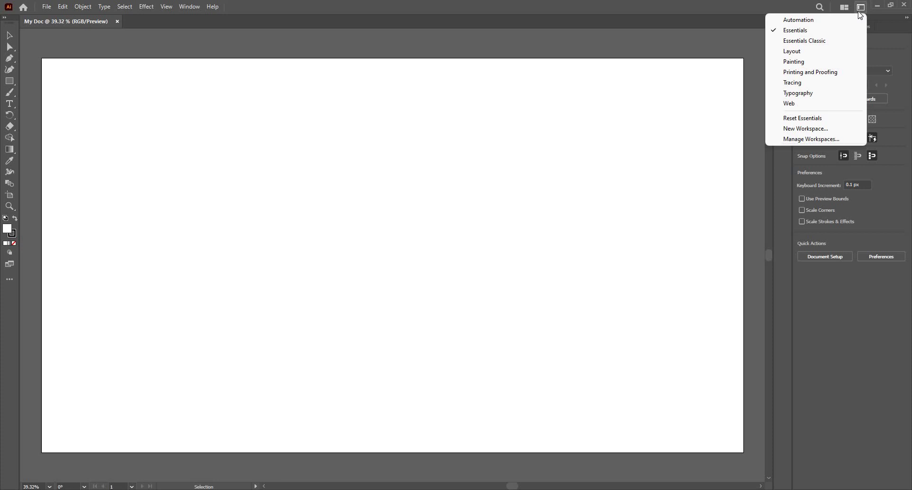
pyautogui.click(827, 41)
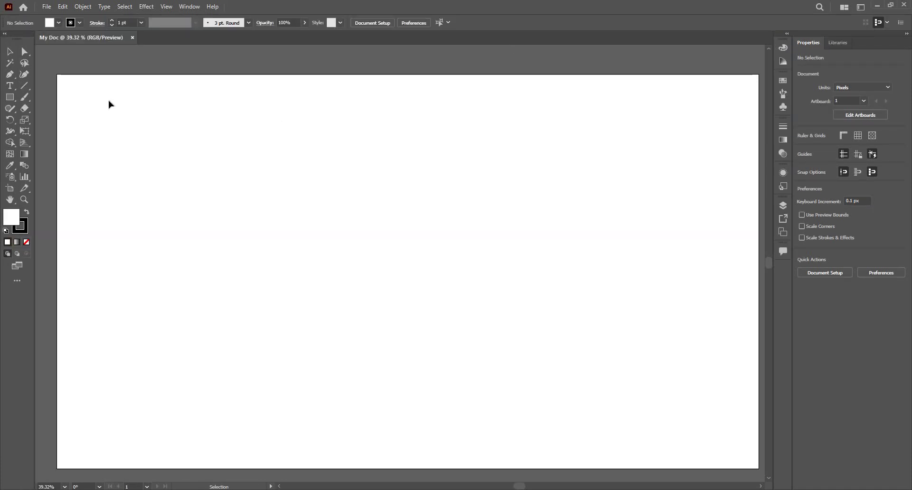
pyautogui.hotkey('ctrl', '0')
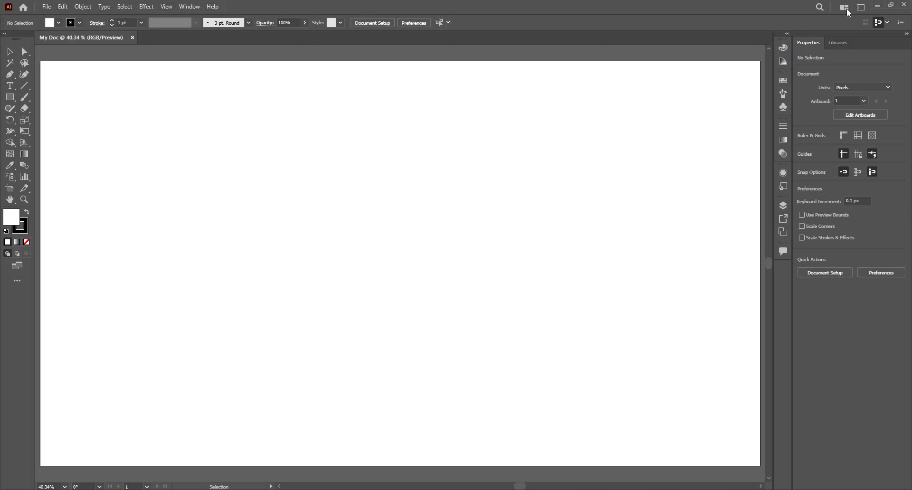
pyautogui.click(860, 7)
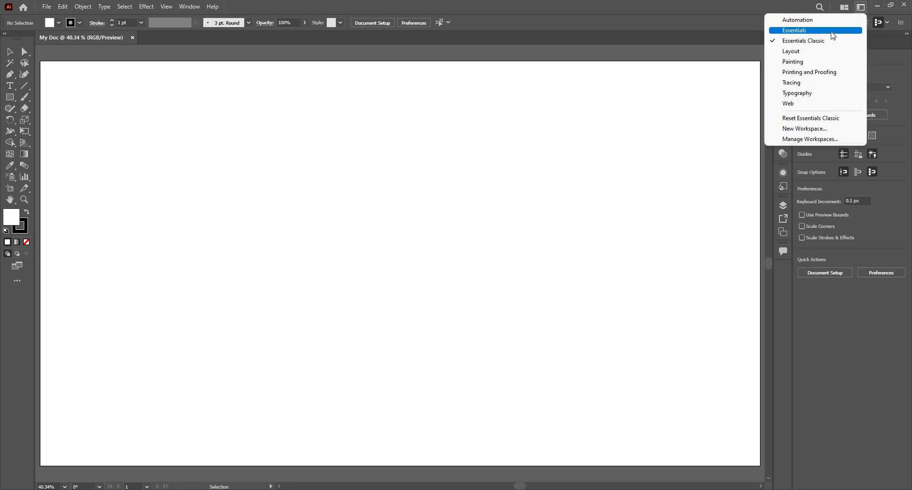
pyautogui.click(832, 30)
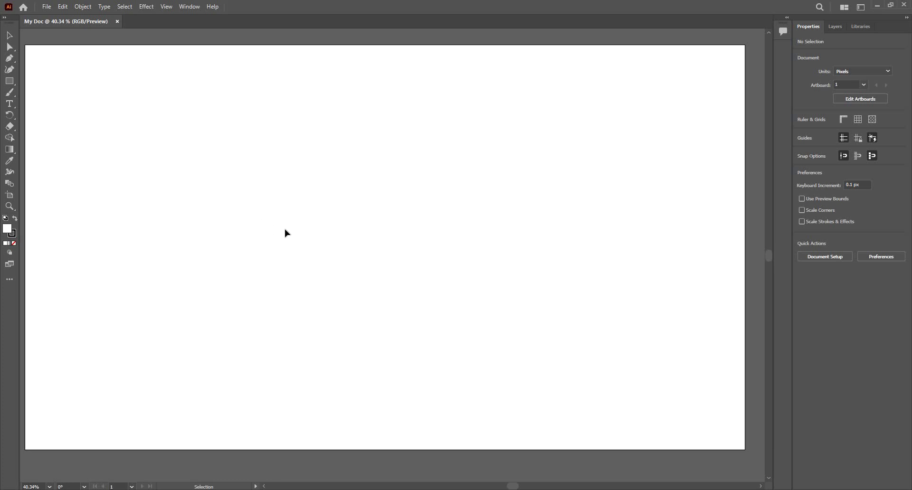
# Zoom in and out on the blank artboard, settling the view at 33.33%
pyautogui.scroll(-4, 346, 211)
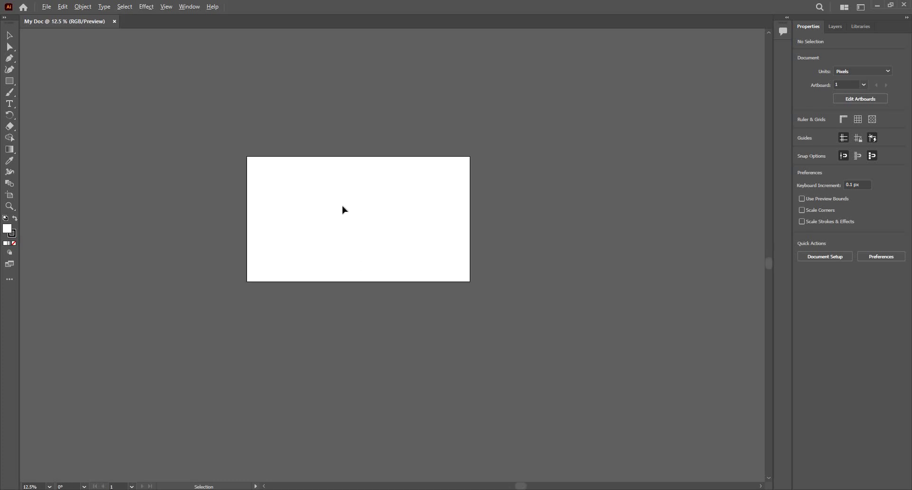
pyautogui.scroll(3, 343, 210)
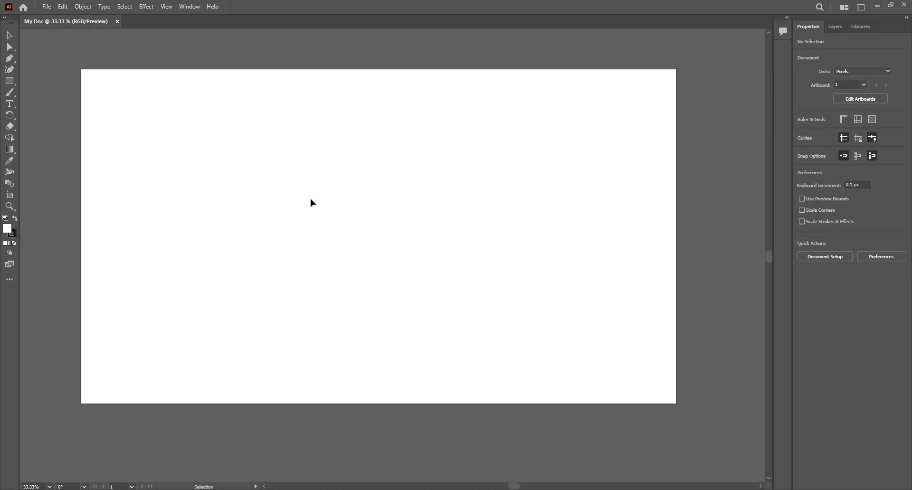
pyautogui.scroll(1, 312, 203)
pyautogui.scroll(-2, 312, 203)
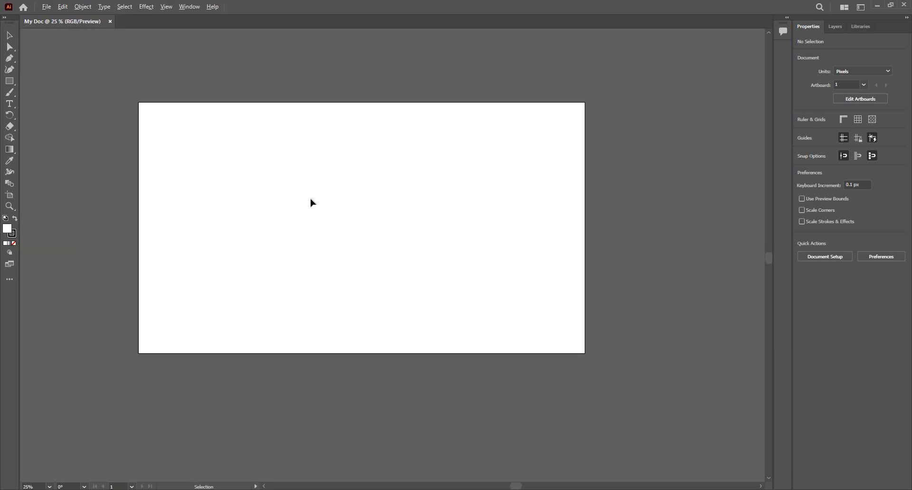
pyautogui.scroll(1, 312, 203)
pyautogui.scroll(1, 312, 203)
pyautogui.scroll(-1, 312, 202)
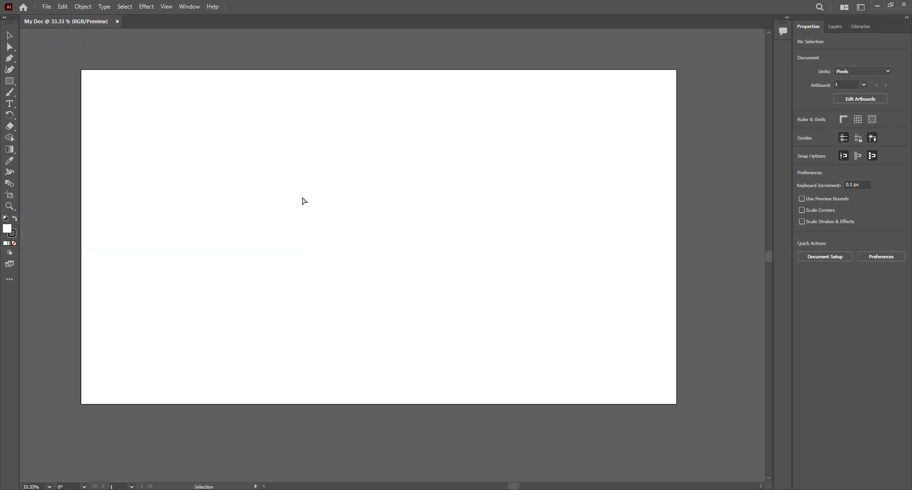
pyautogui.scroll(1, 327, 197)
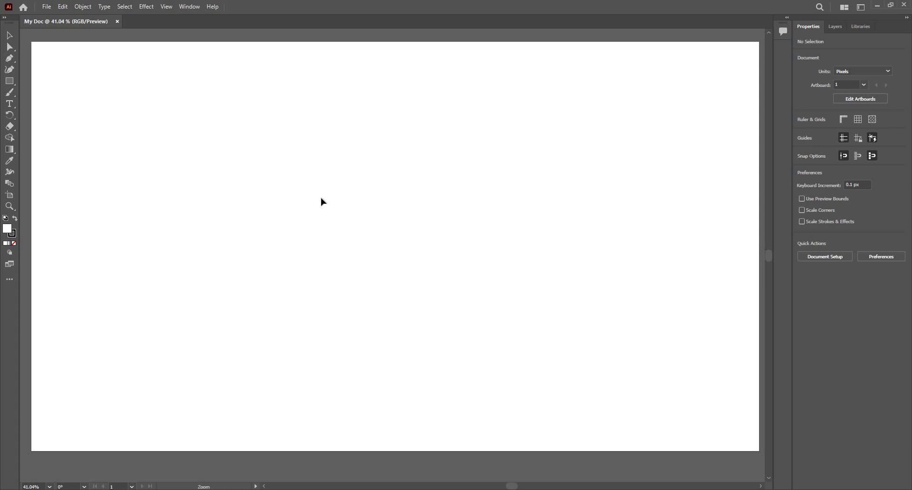
pyautogui.keyDown('alt'); pyautogui.scroll(-1, 313, 197); pyautogui.keyUp('alt')
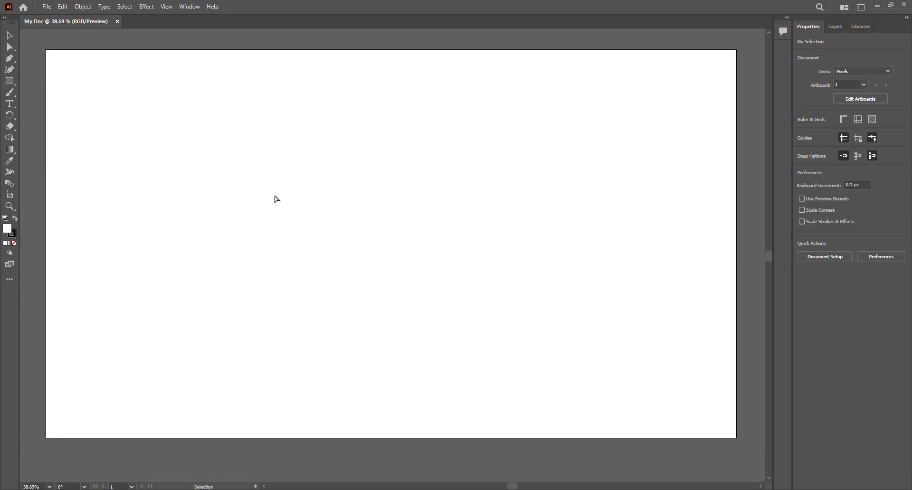
pyautogui.hotkey('ctrl', '-')
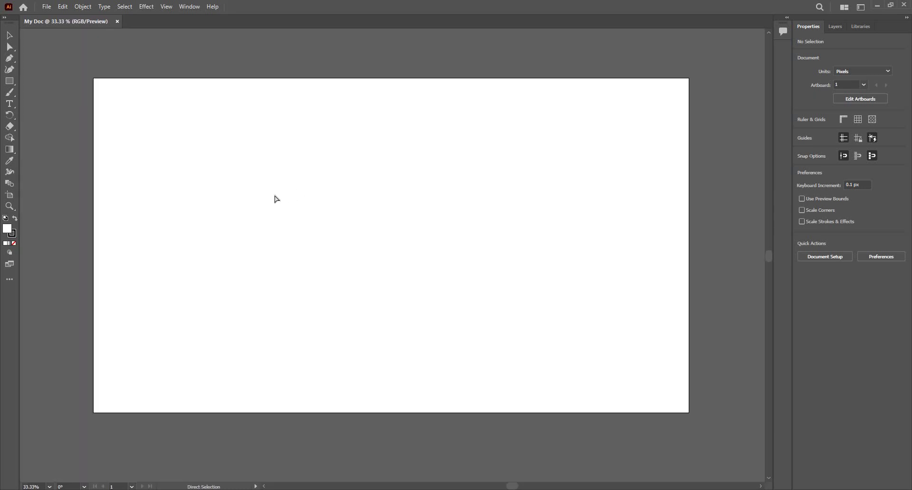
pyautogui.hotkey('ctrl', '+')
pyautogui.hotkey('ctrl', '-')
# Zoom to 50% and pan up-left, then fit the whole artboard with Ctrl+0
pyautogui.scroll(1, 125, 128)
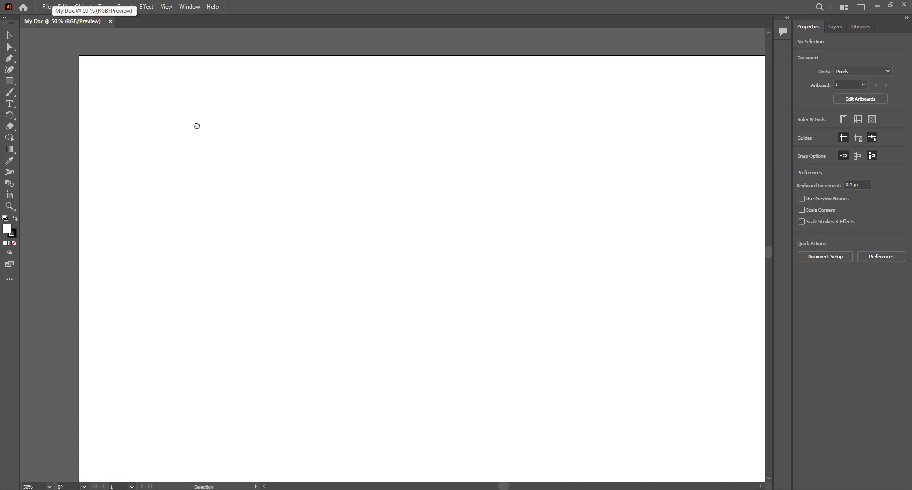
pyautogui.moveTo(195, 124); pyautogui.dragTo(147, 107)
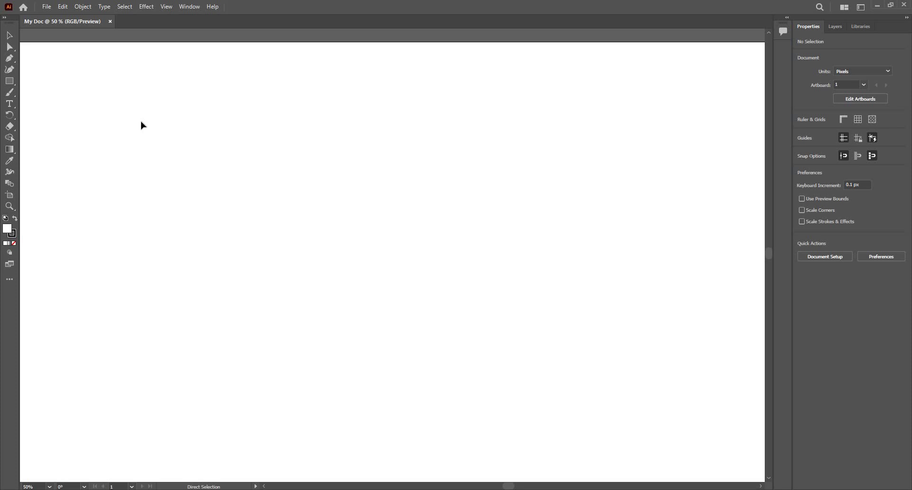
pyautogui.hotkey('ctrl', '0')
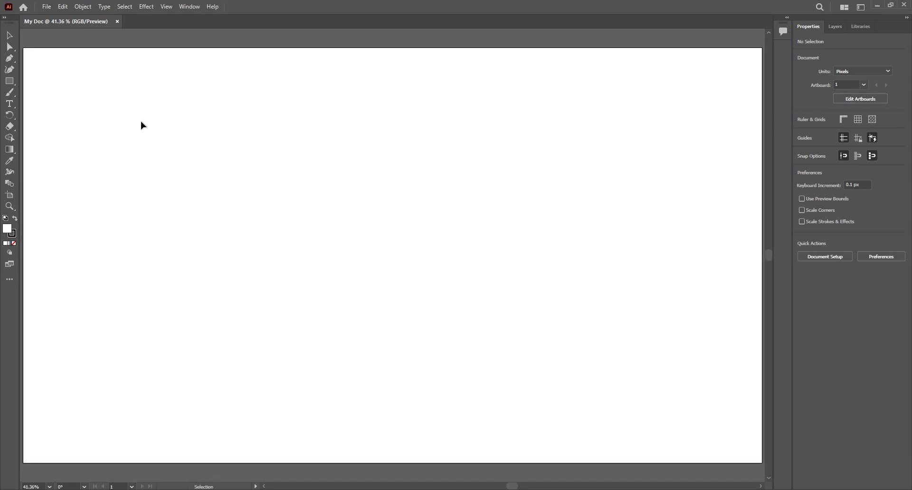